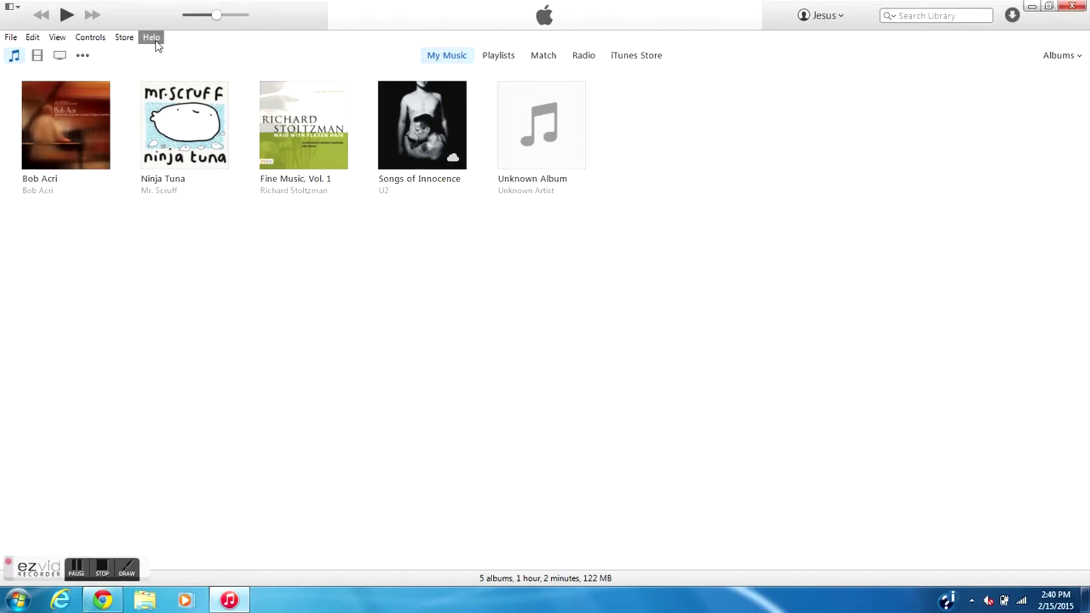
# Check the installed iTunes version in its About information, then close iTunes.
pyautogui.click(152, 38)
pyautogui.click(166, 245)
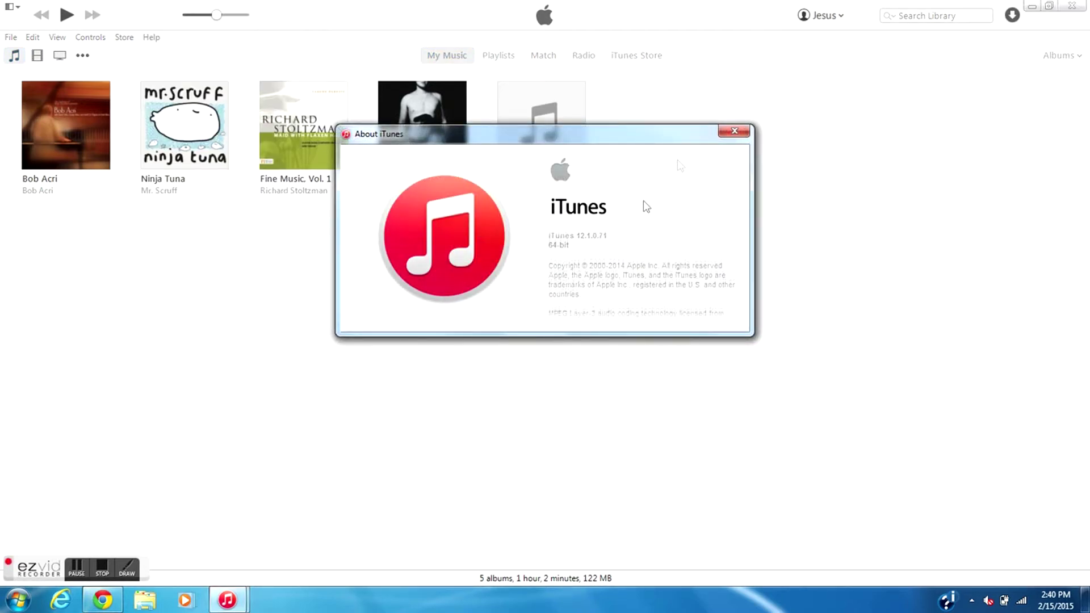
pyautogui.click(734, 131)
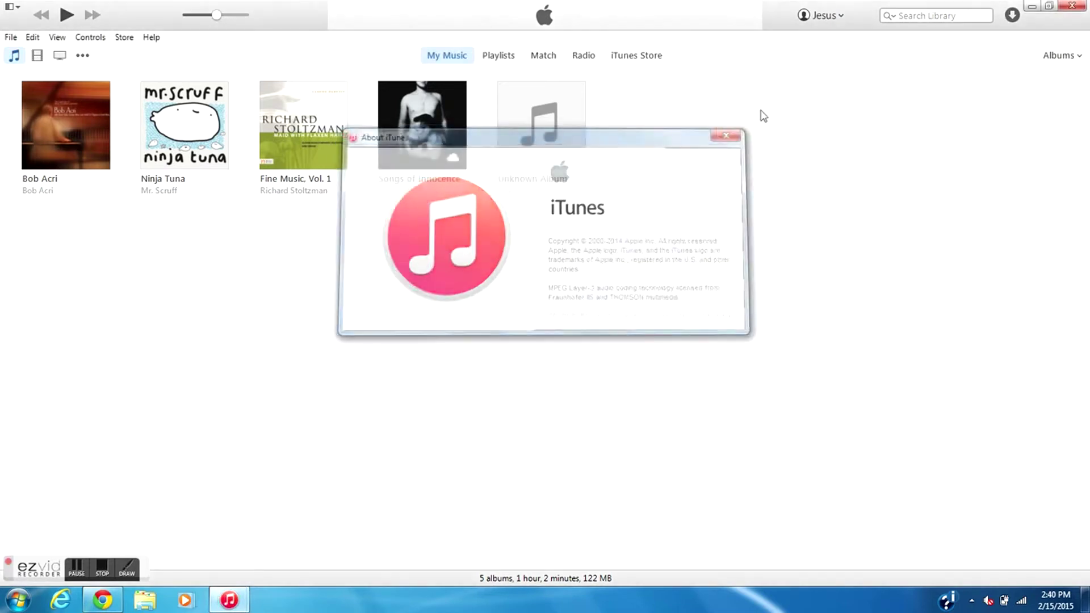
pyautogui.click(1069, 5)
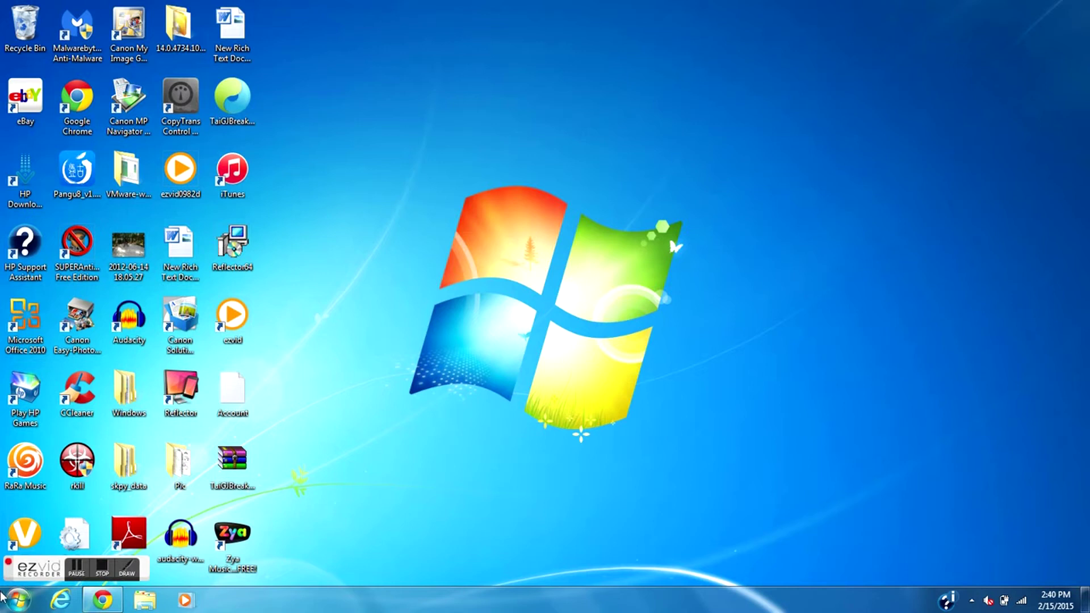
# Open the Control Panel's list of installed programs and filter it by "apple".
pyautogui.moveTo(57, 575); pyautogui.dragTo(287, 574)
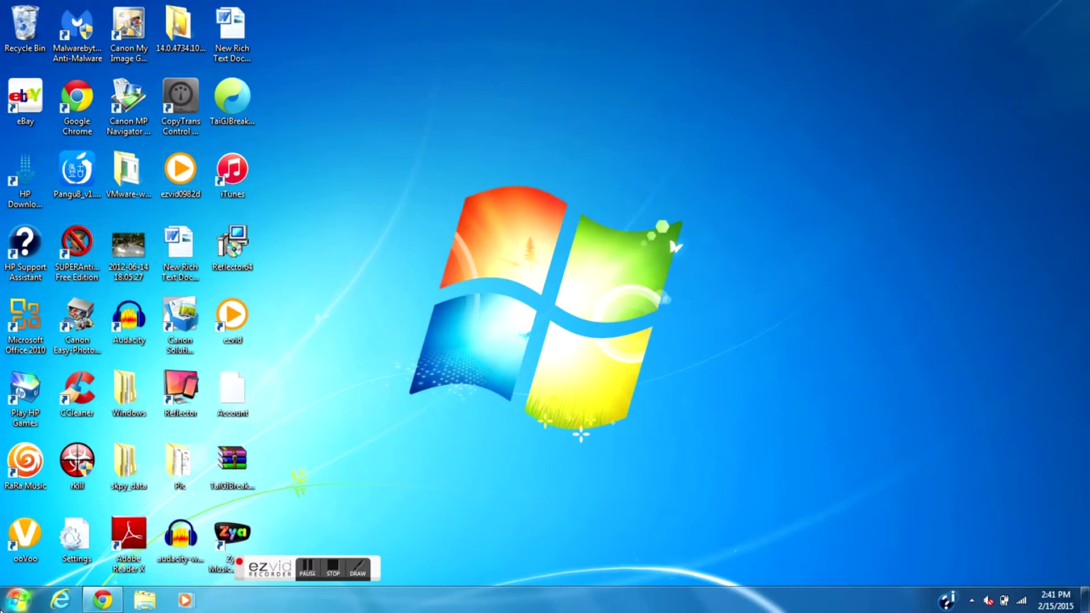
pyautogui.click(17, 598)
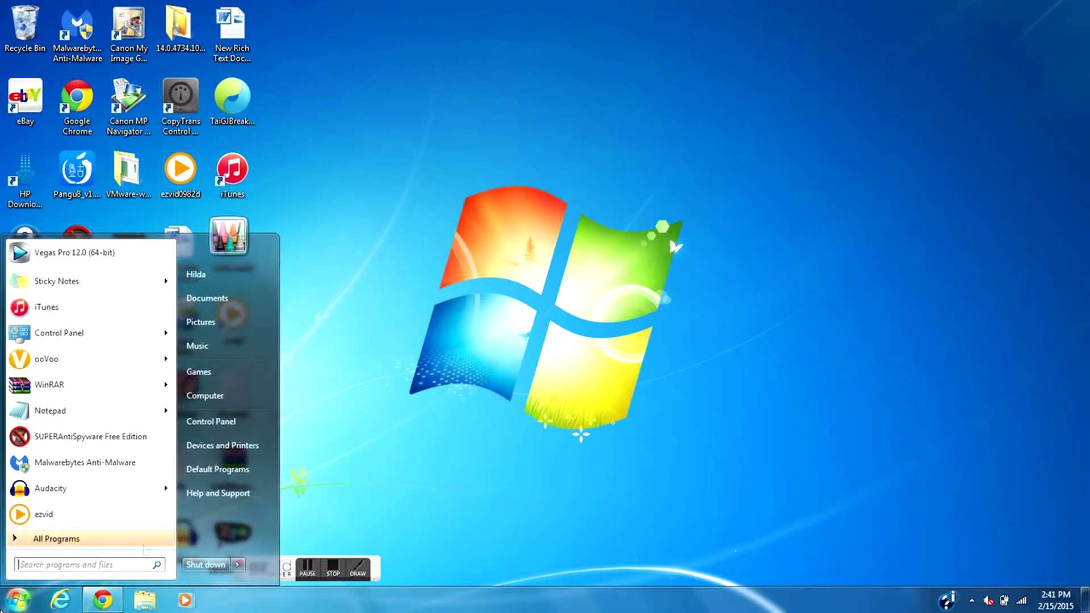
pyautogui.click(232, 425)
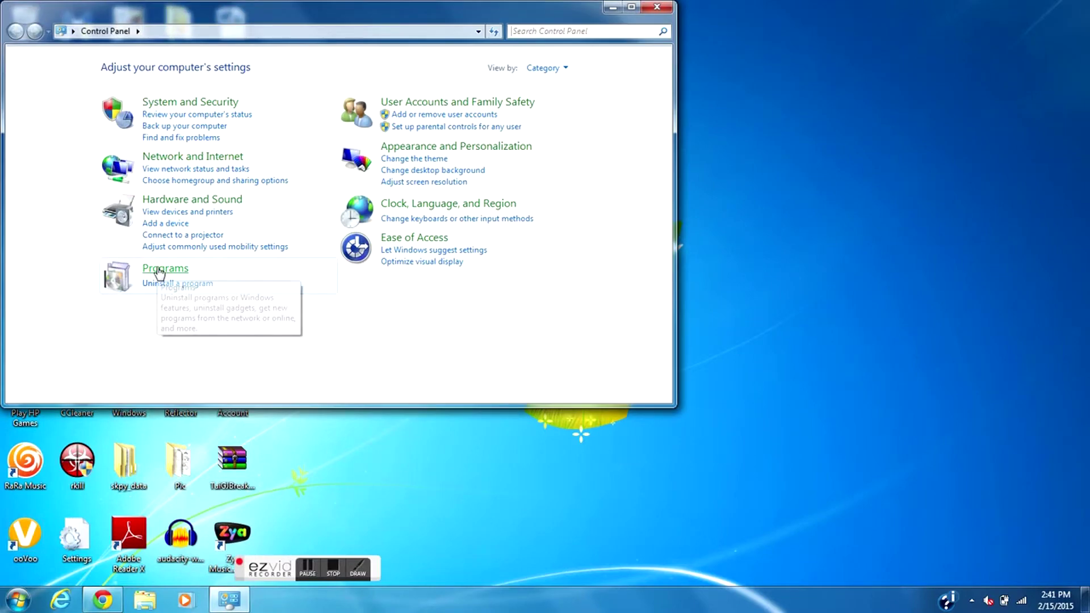
pyautogui.click(162, 285)
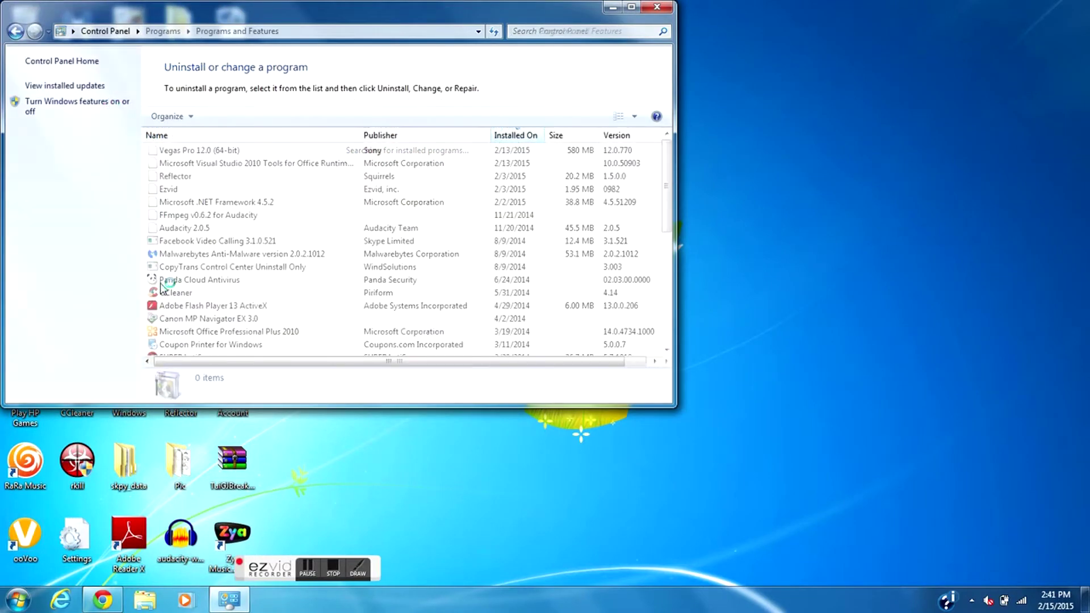
pyautogui.click(561, 33)
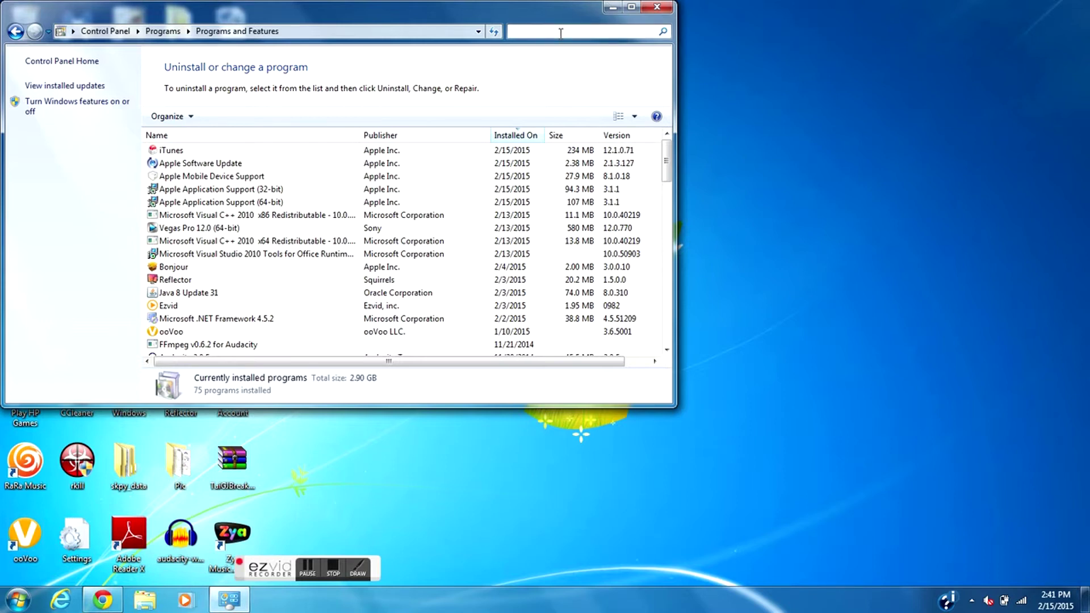
pyautogui.write('apple')
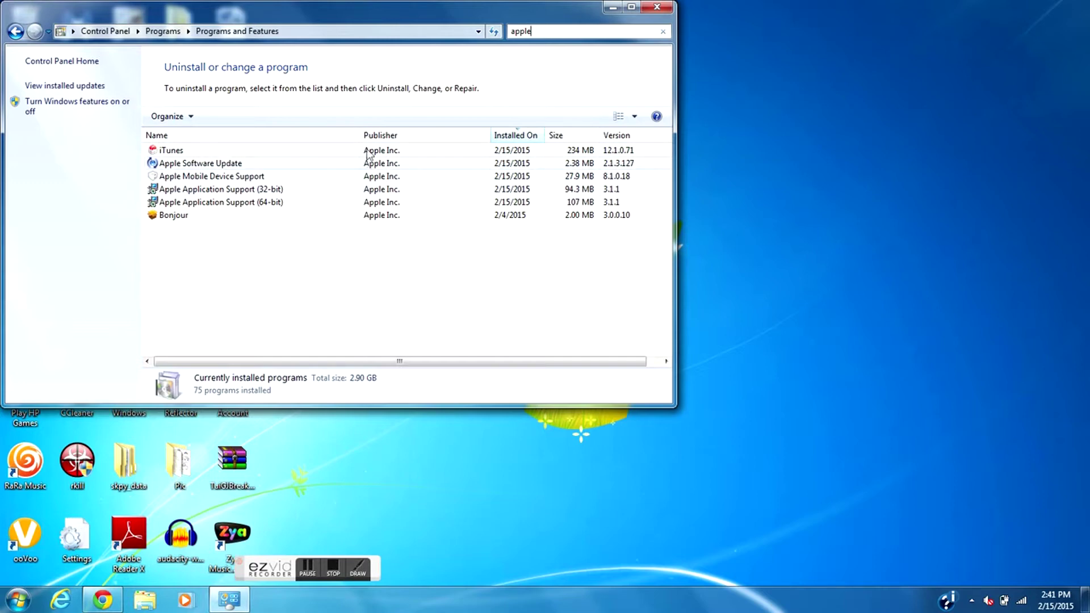
# Maximize the Programs and Features window and uninstall iTunes.
pyautogui.doubleClick(452, 21)
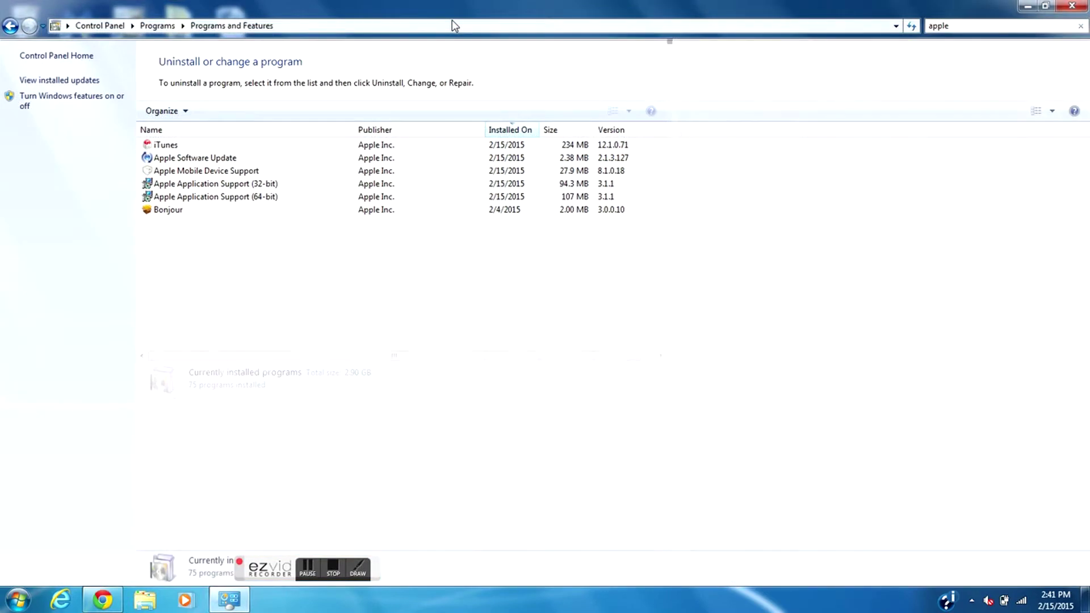
pyautogui.click(424, 149)
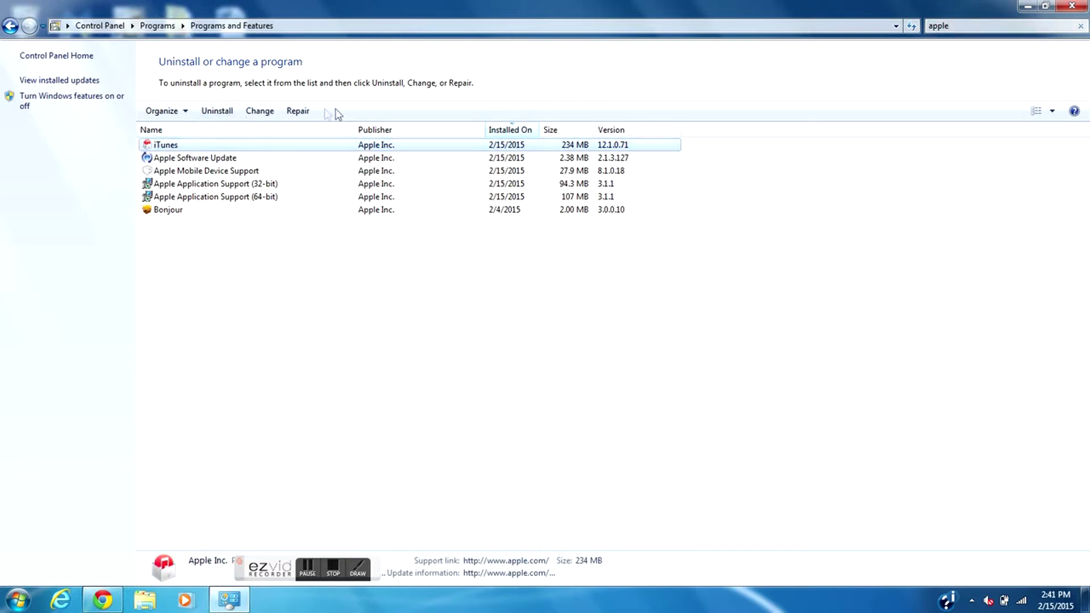
pyautogui.click(233, 109)
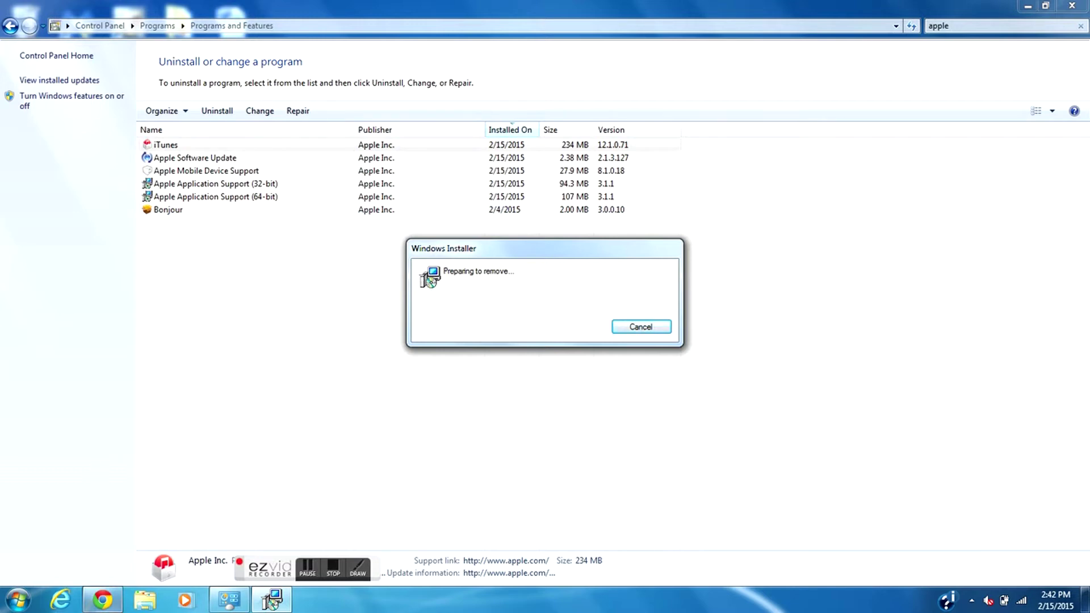
# Switch to Chrome and review the older iTunes versions offered on the FileHippo and Soft32 pages.
pyautogui.moveTo(102, 600)
pyautogui.click(102, 522)
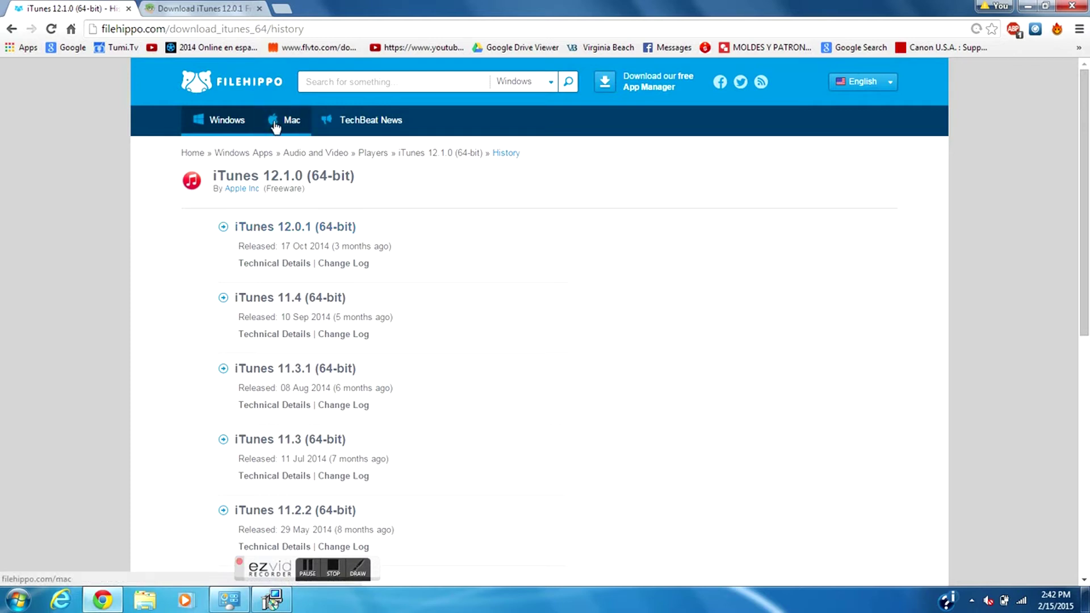
pyautogui.click(201, 9)
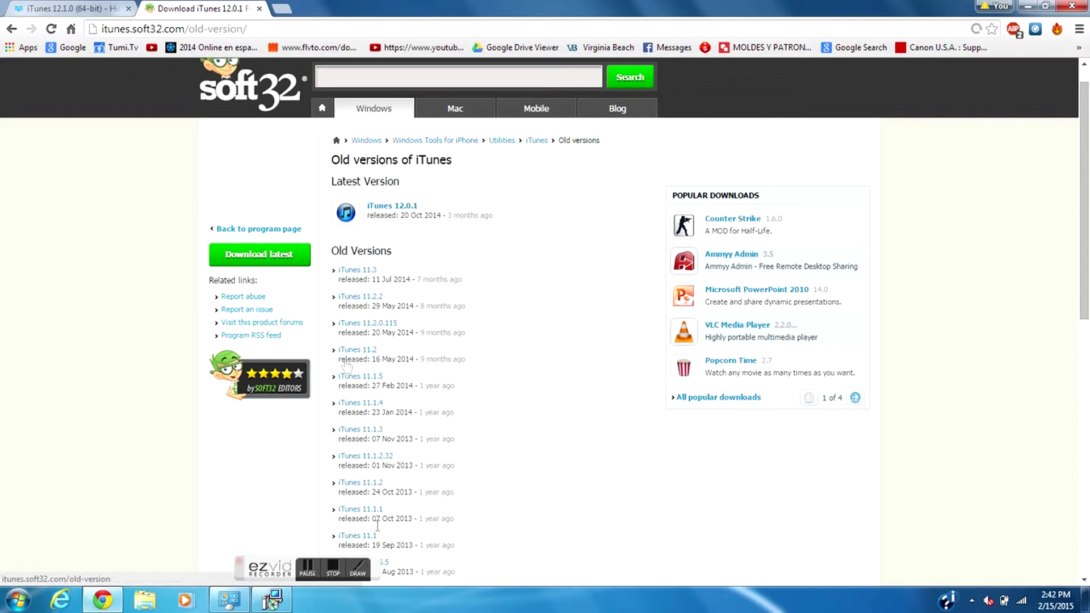
pyautogui.click(112, 7)
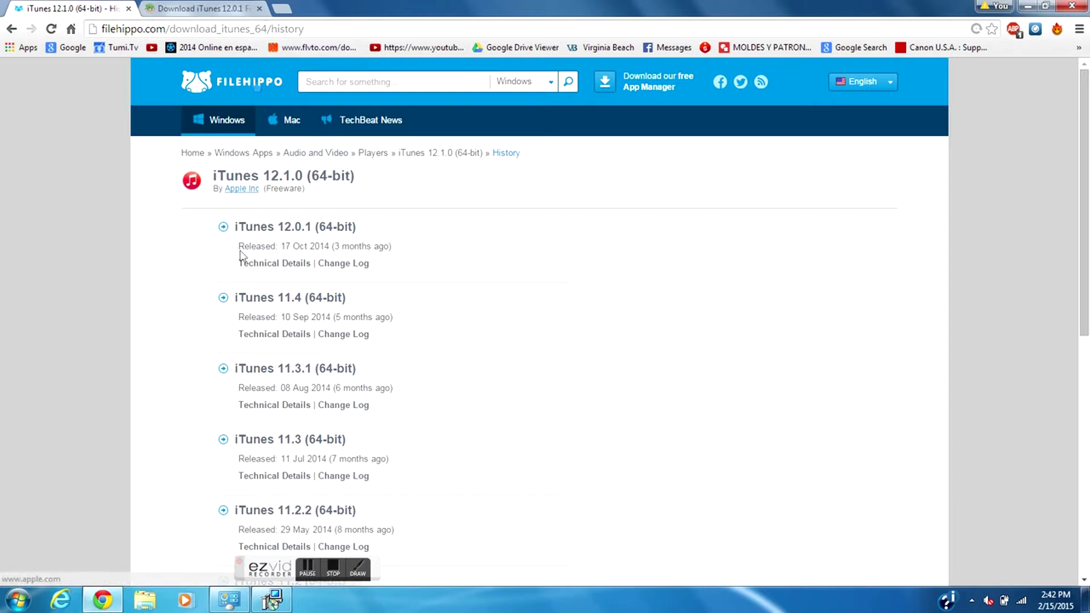
# View FileHippo's download_itunes_32 history page and Soft32's old iTunes versions, then minimize the browser.
pyautogui.click(267, 31)
pyautogui.press('BackSpace')
pyautogui.press('BackSpace')
pyautogui.write('32')
pyautogui.press('Return')
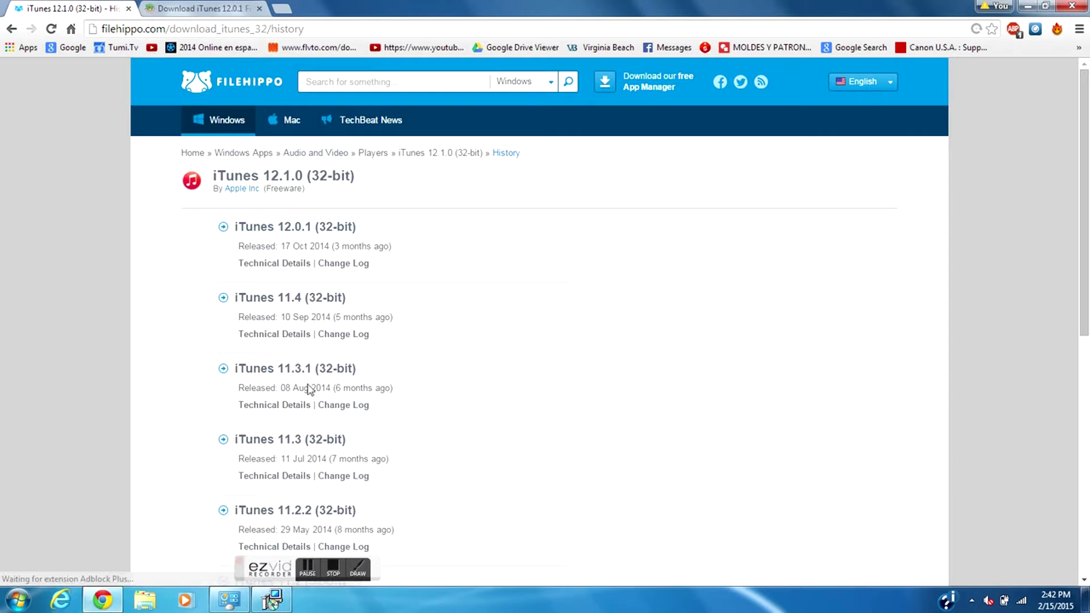
pyautogui.click(233, 7)
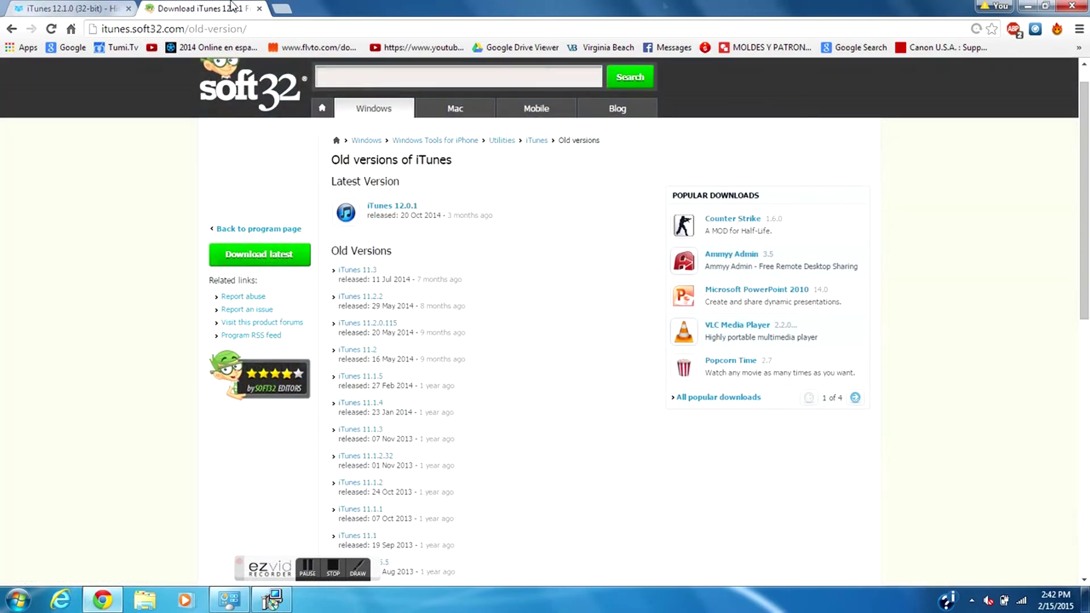
pyautogui.click(1026, 6)
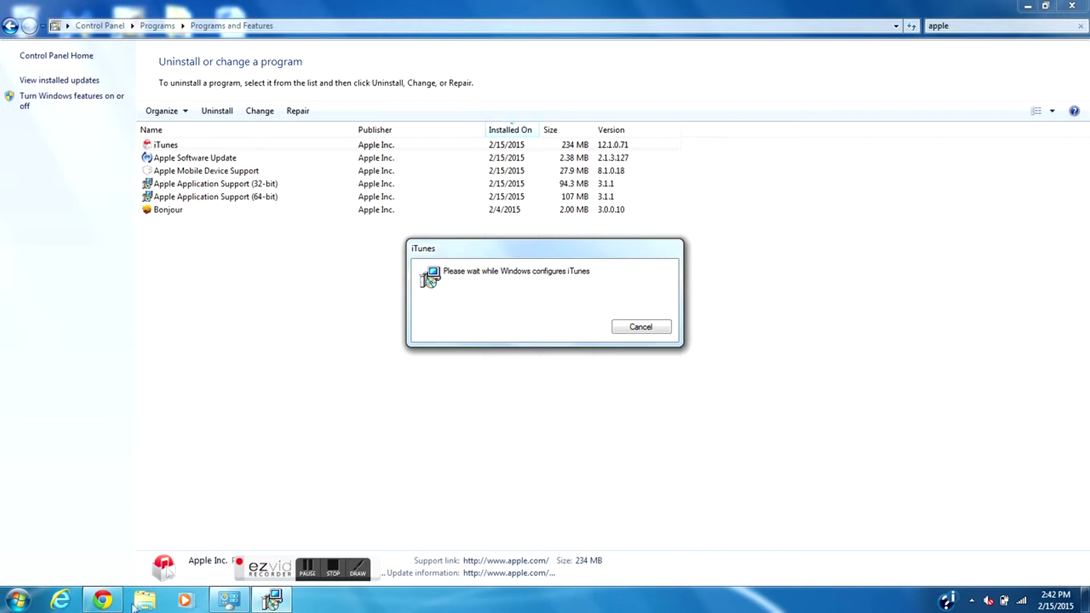
# In Chrome, download iTunes 12.0.1 (64-bit) from FileHippo and save it to the Desktop as iTunes64Setup.
pyautogui.click(102, 599)
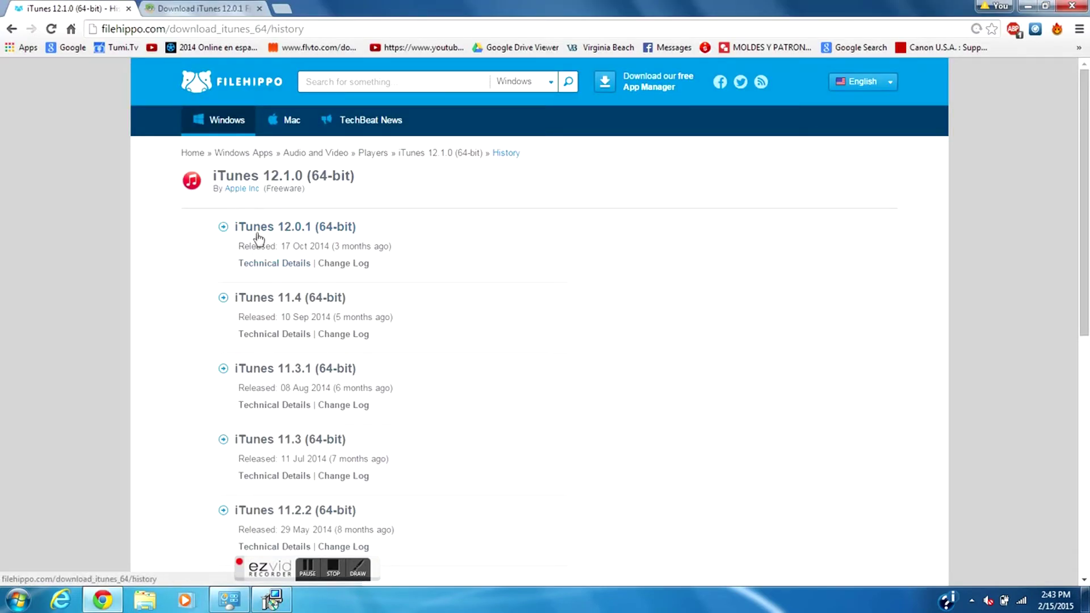
pyautogui.click(259, 234)
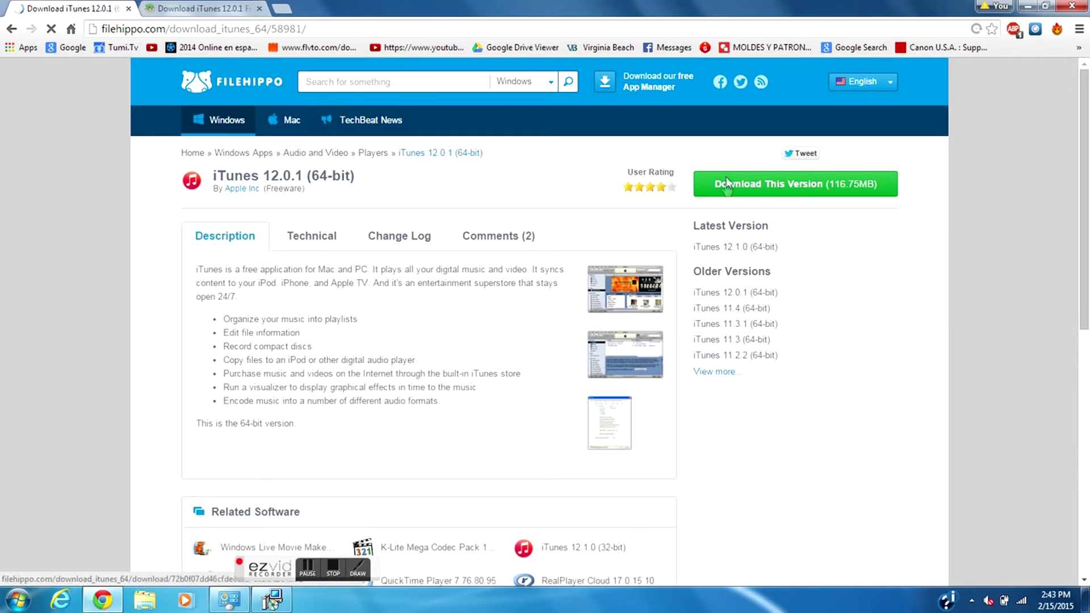
pyautogui.click(725, 183)
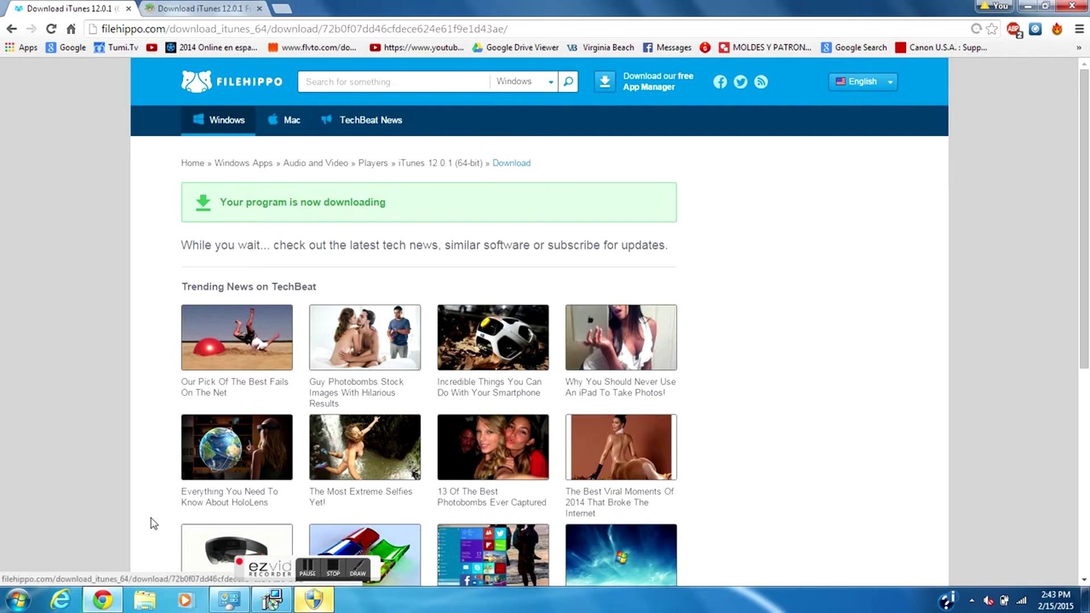
pyautogui.click(313, 599)
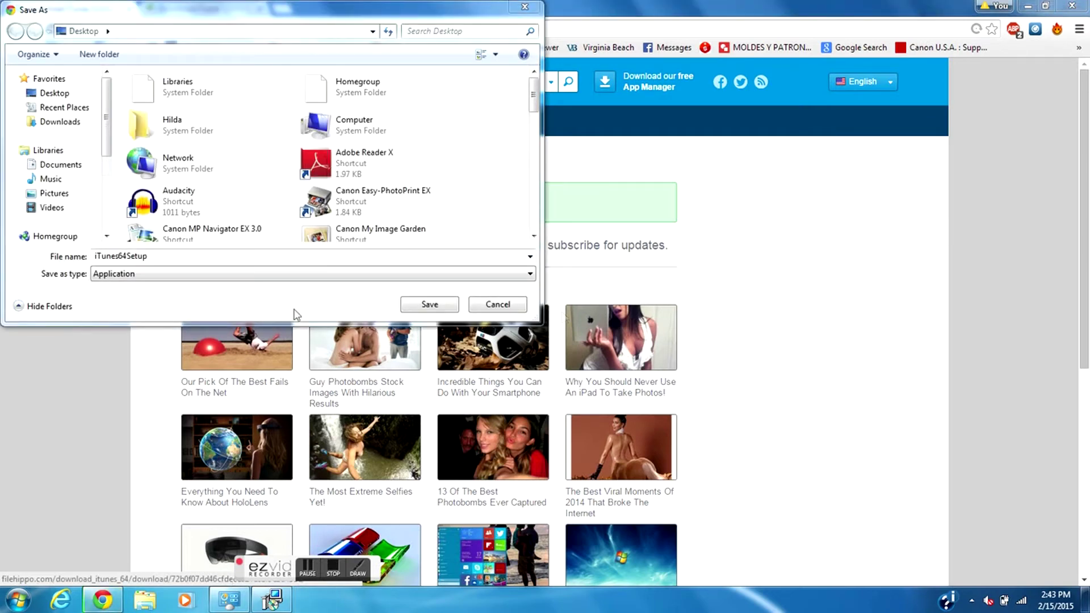
pyautogui.click(430, 304)
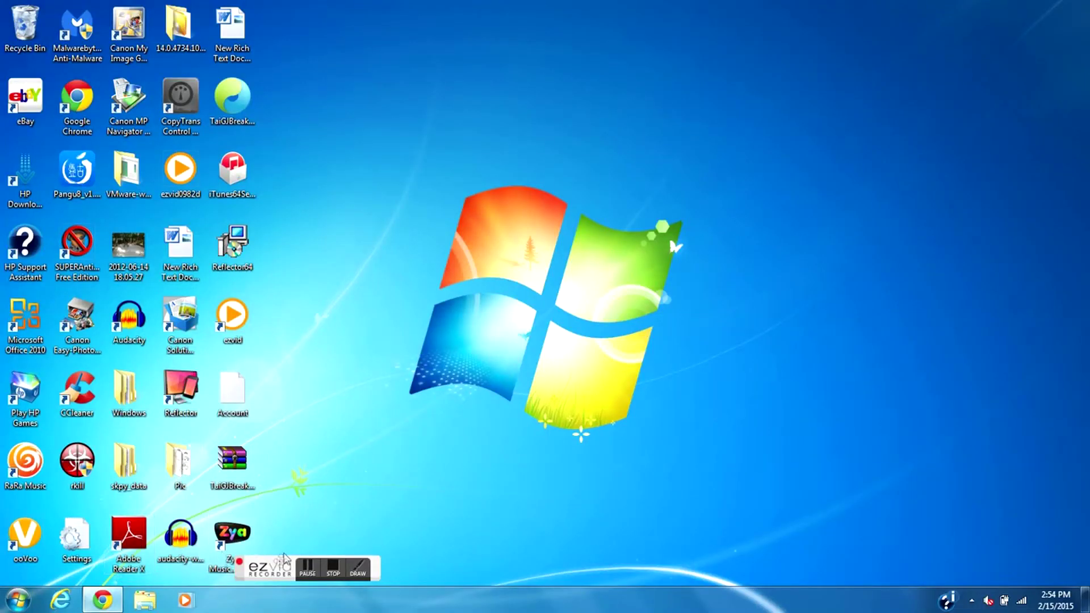
# Move the iTunes64Setup installer to a clear area of the desktop and run it, allowing the security warning.
pyautogui.moveTo(280, 565); pyautogui.dragTo(320, 564)
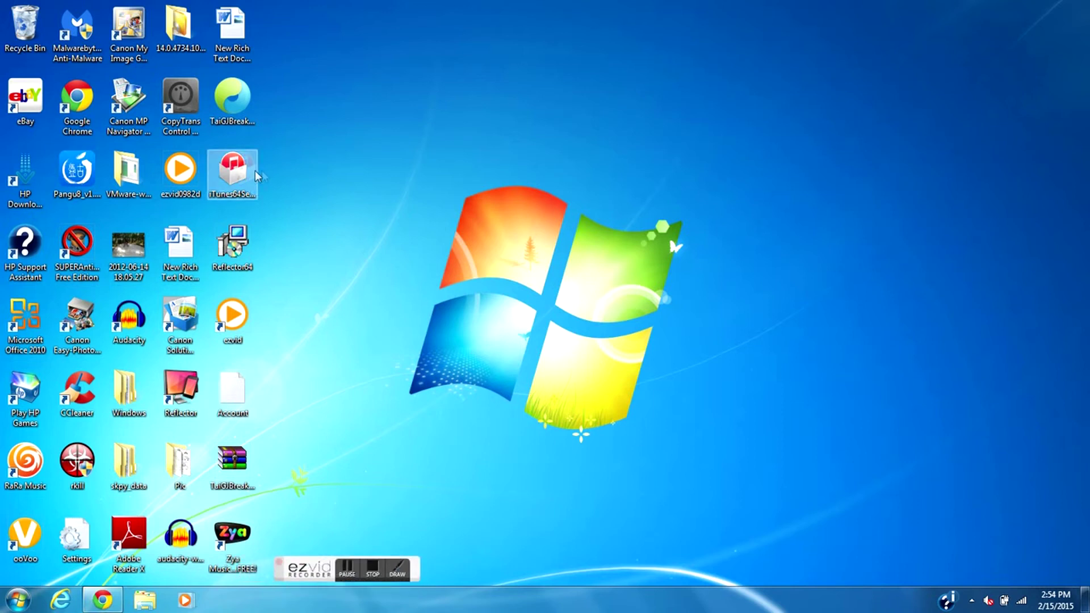
pyautogui.moveTo(254, 170); pyautogui.dragTo(462, 190)
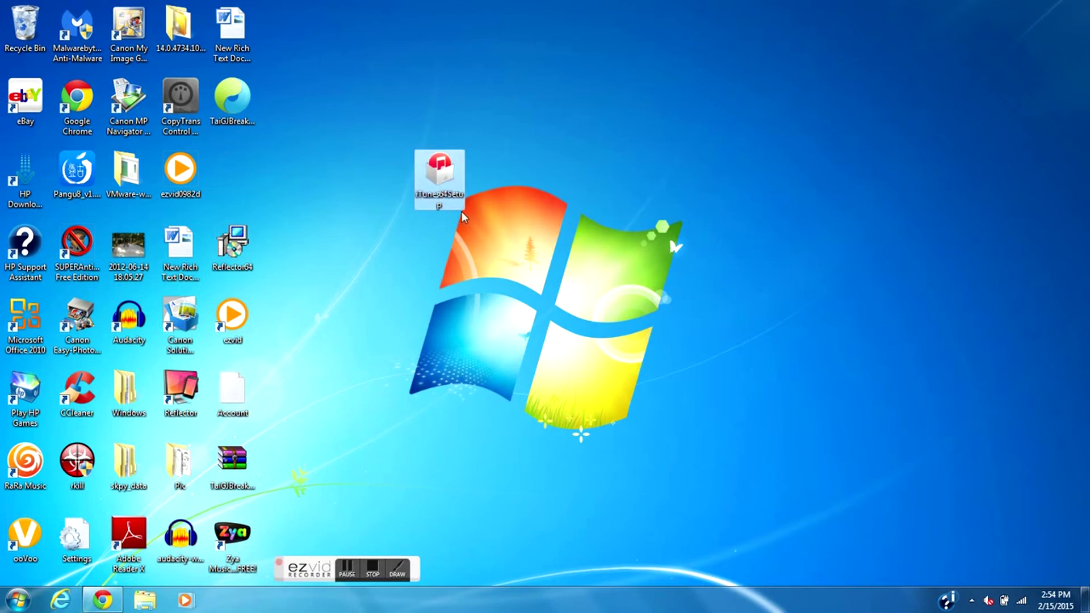
pyautogui.moveTo(454, 199)
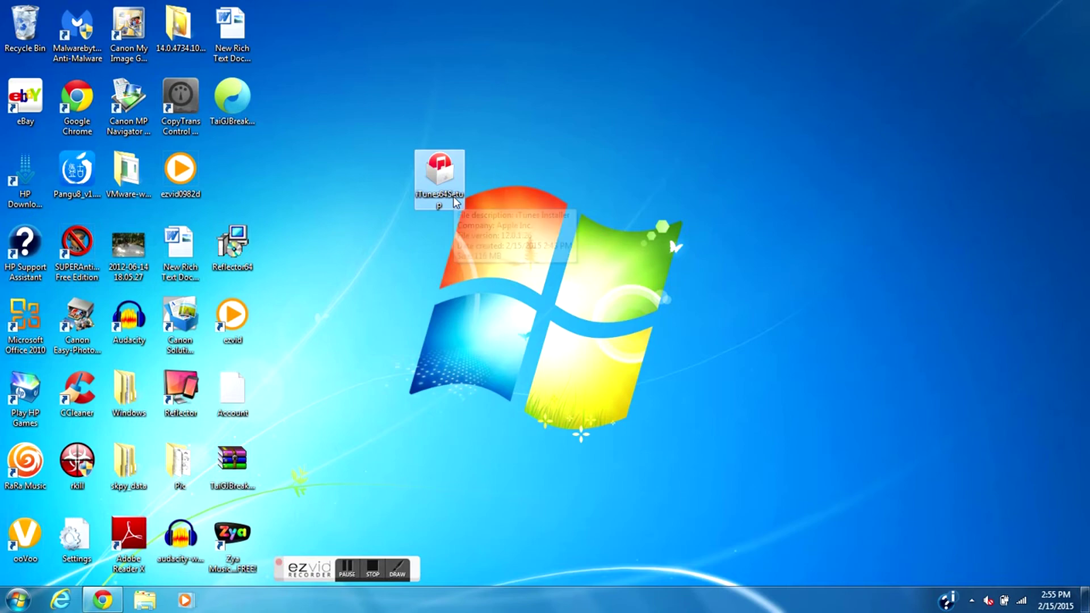
pyautogui.click(448, 197)
pyautogui.press('Return')
pyautogui.press('Return')
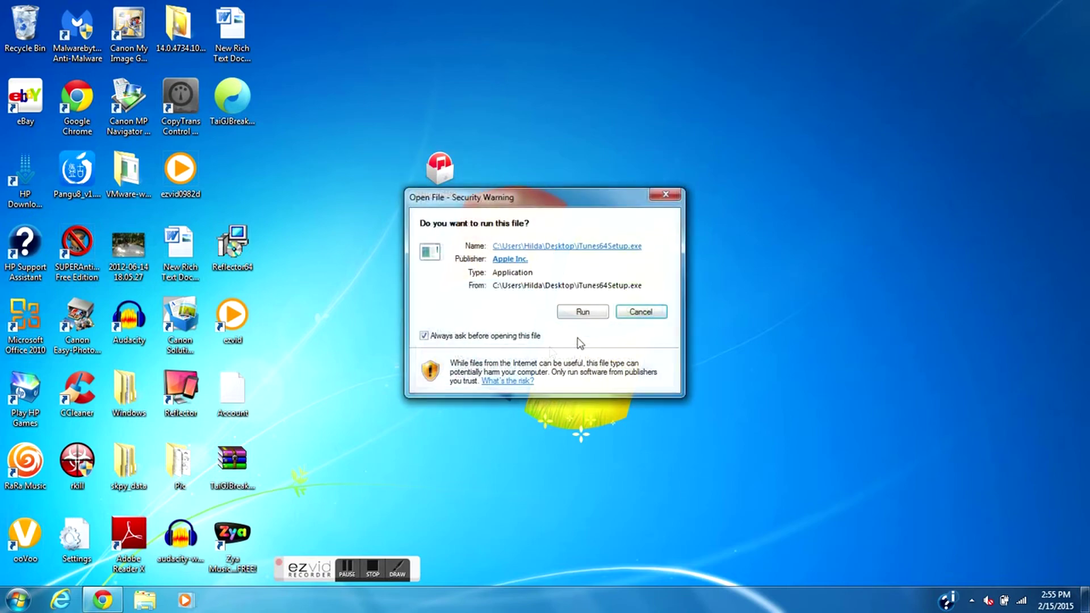
pyautogui.click(591, 313)
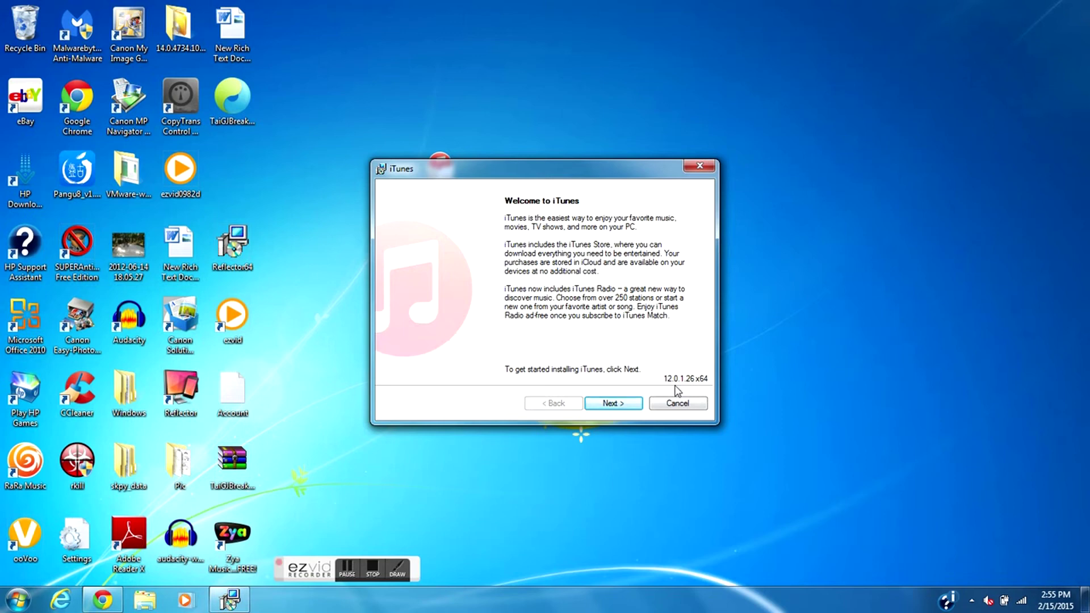
# Install iTunes 12.0.1.26 with the default options, open it on finishing, and decline changing the default audio player.
pyautogui.click(607, 405)
pyautogui.click(604, 403)
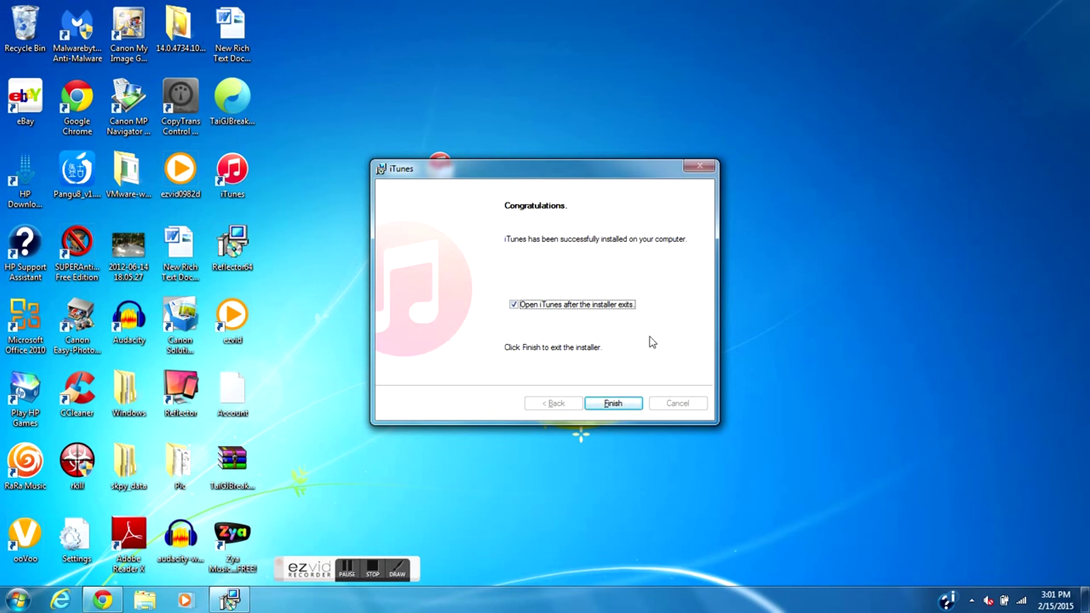
pyautogui.click(594, 406)
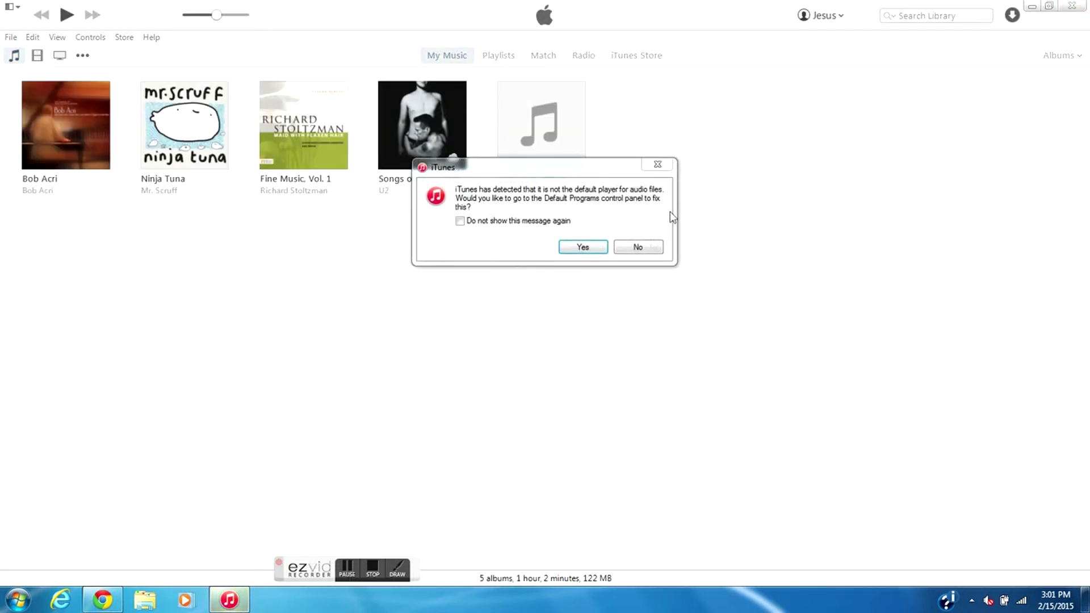
pyautogui.click(637, 245)
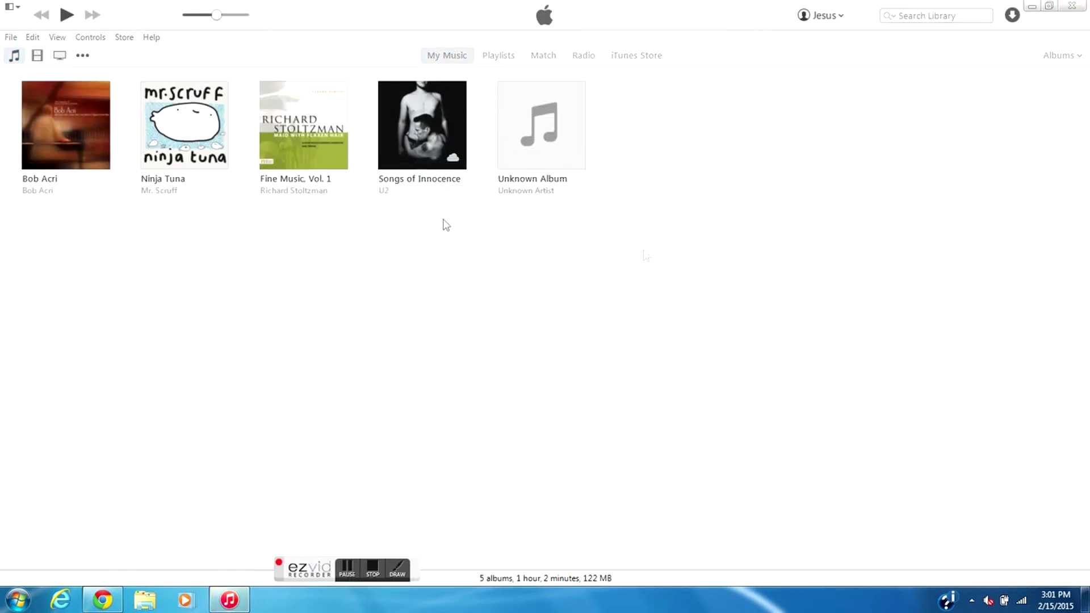
# Dismiss the iCloud sign-in request, check the iTunes version in its About information, and close iTunes.
pyautogui.click(151, 40)
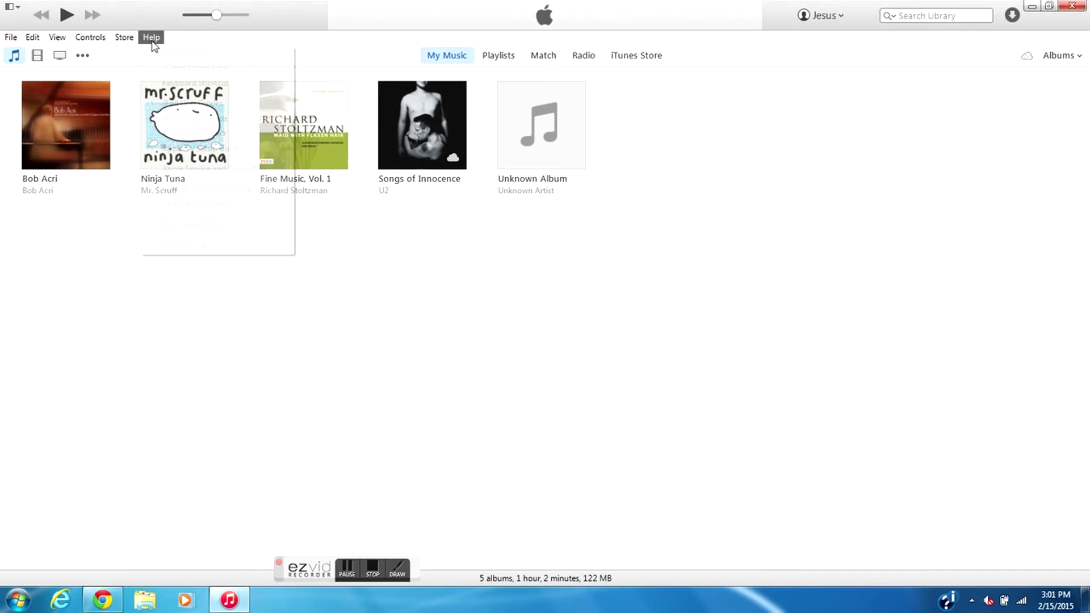
pyautogui.click(152, 40)
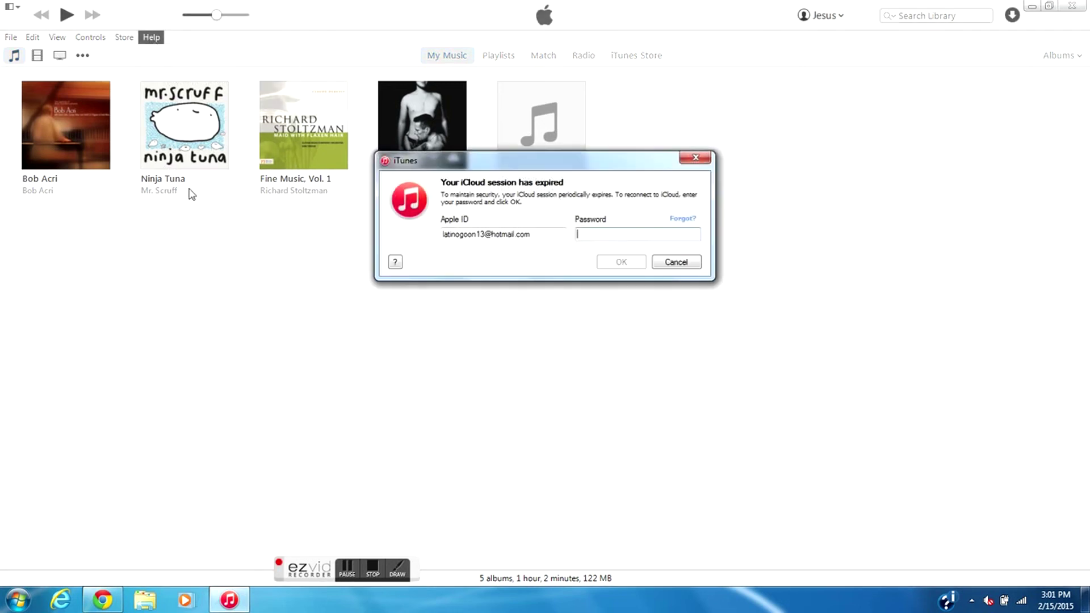
pyautogui.click(684, 263)
pyautogui.click(151, 38)
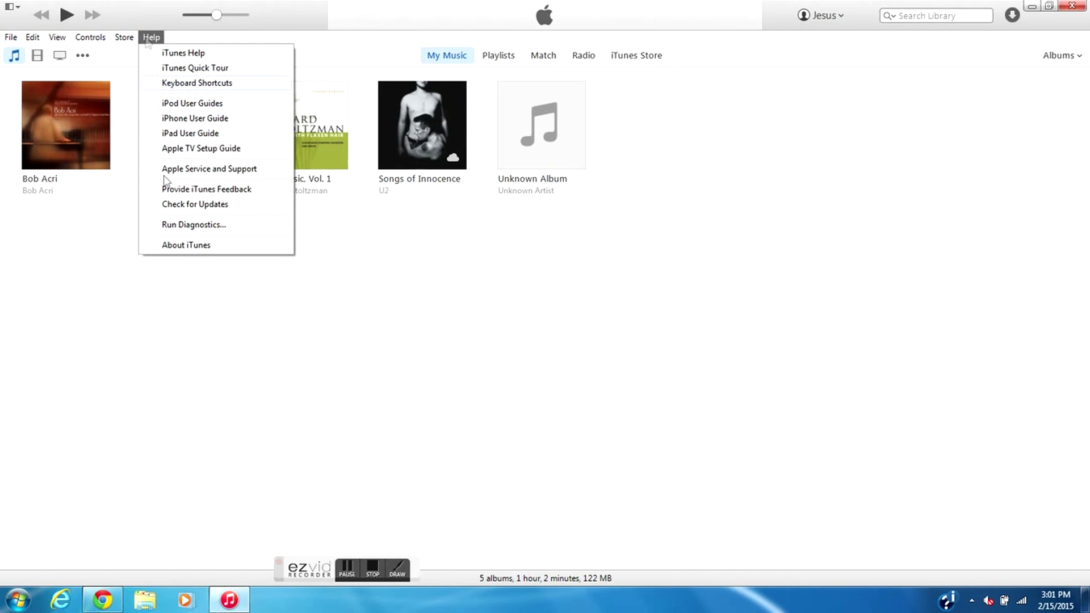
pyautogui.click(184, 246)
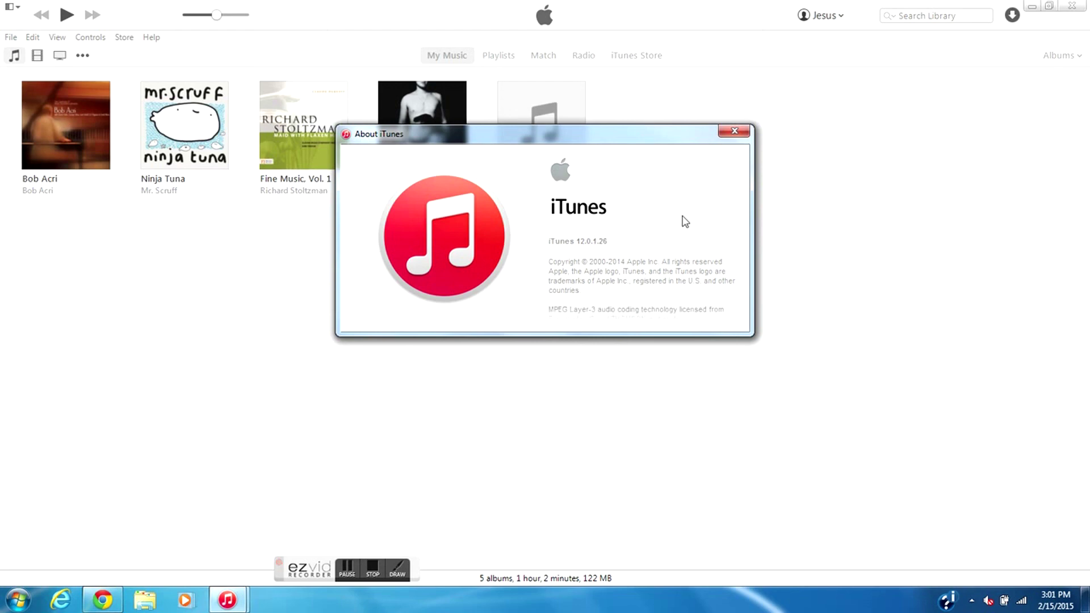
pyautogui.click(734, 130)
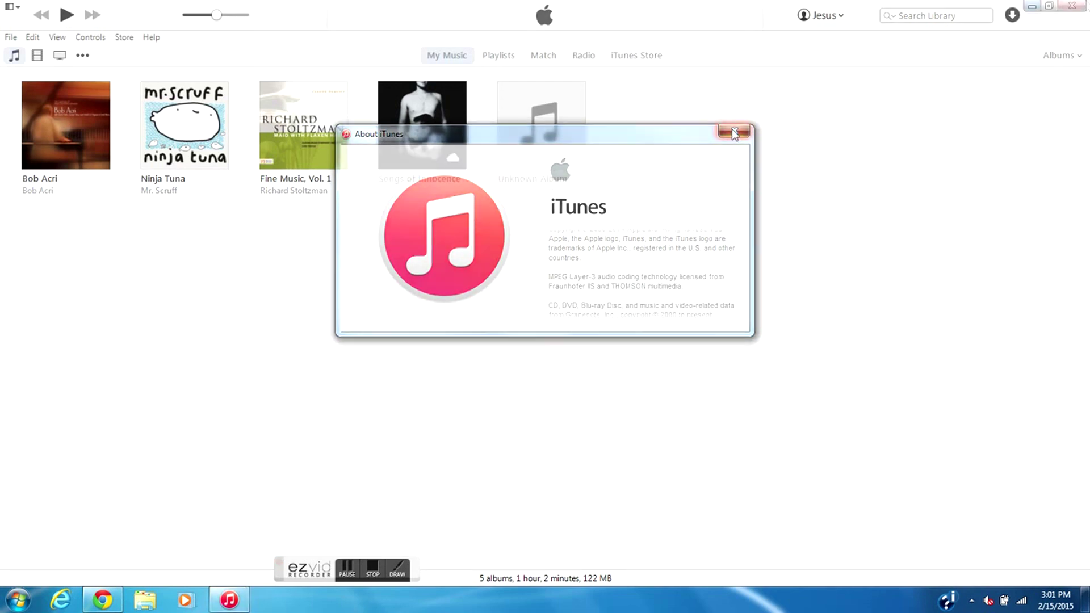
pyautogui.click(1072, 5)
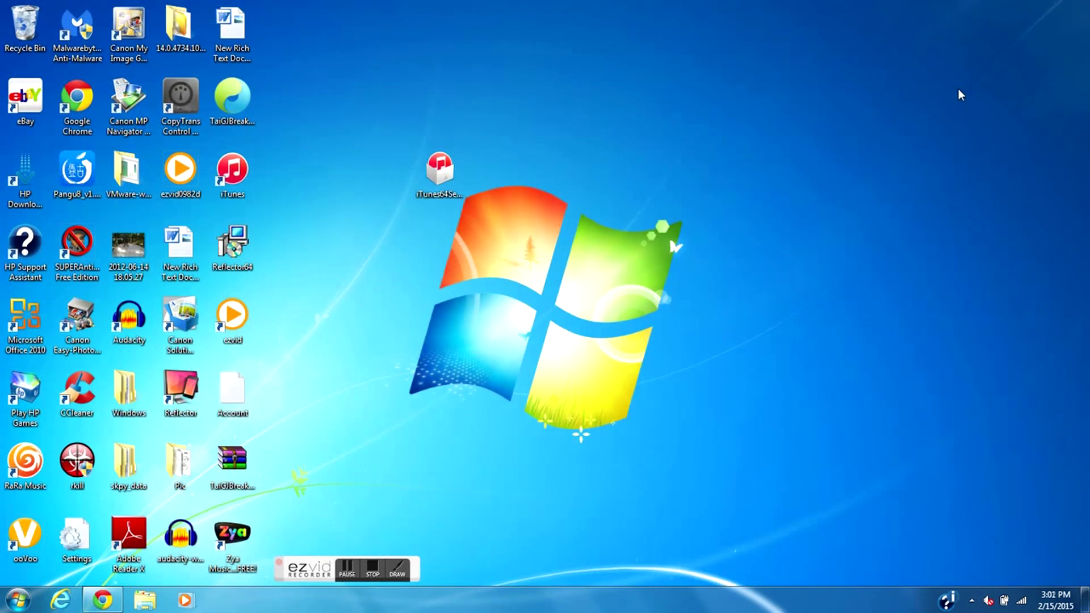